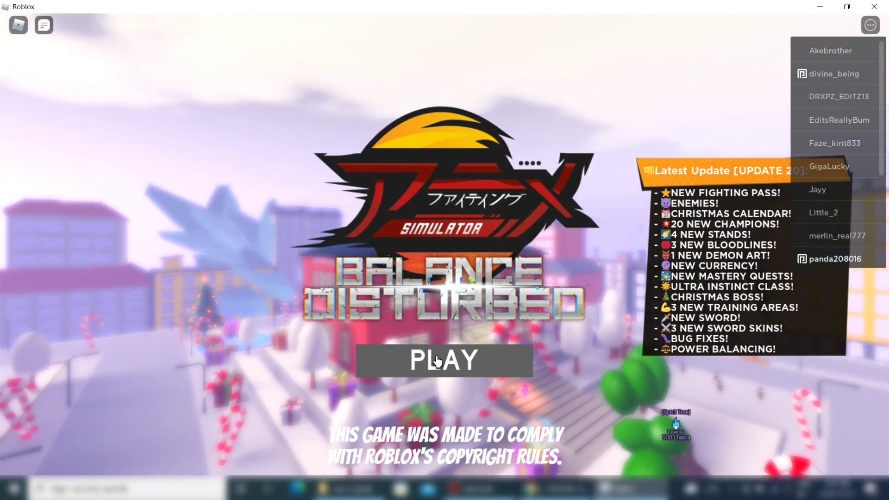
Start playing Anime Fighting Simulator and walk the character past the ground-floor leaderboards and the map board.
{"action": "left_click", "coordinate": [437, 361]}
{"action": "key", "text": "w"}
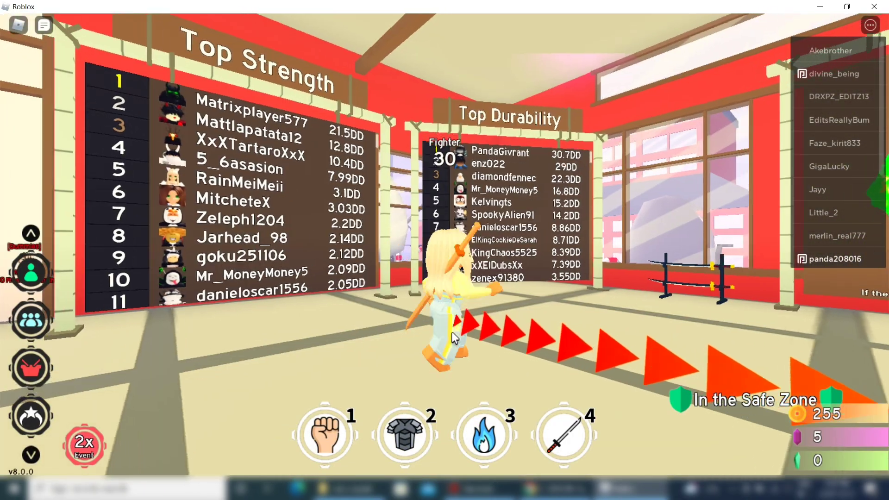
{"action": "key", "text": "Right"}
{"action": "key", "text": "w"}
{"action": "key", "text": "Right"}
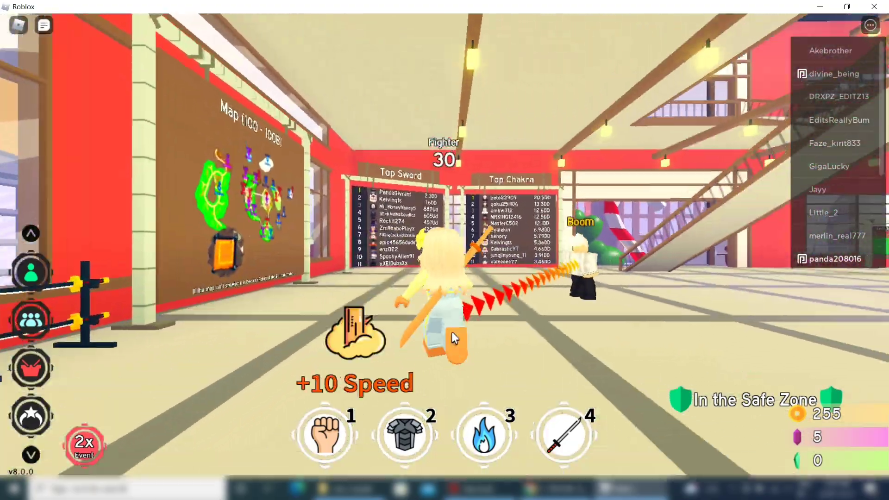
{"action": "key", "text": "w"}
{"action": "key", "text": "Right"}
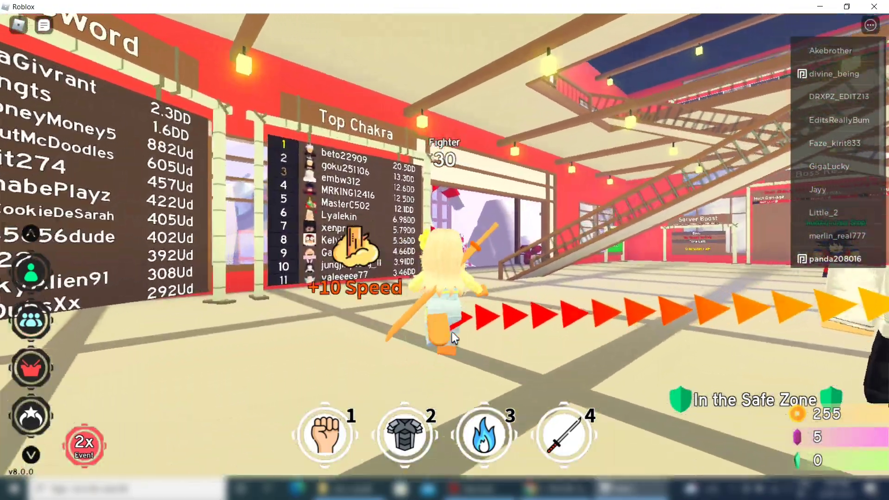
{"action": "key", "text": "s"}
{"action": "key", "text": "Right"}
{"action": "key", "text": "w"}
{"action": "key", "text": "w"}
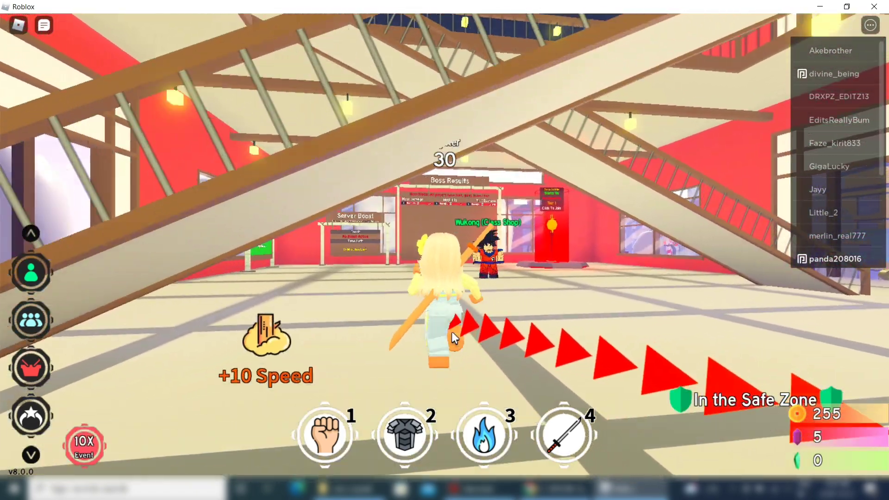
Walk the character around the staircase and past the open doorway to view the rest of the ground floor.
{"action": "key", "text": "Left"}
{"action": "key", "text": "Left"}
{"action": "key", "text": "w"}
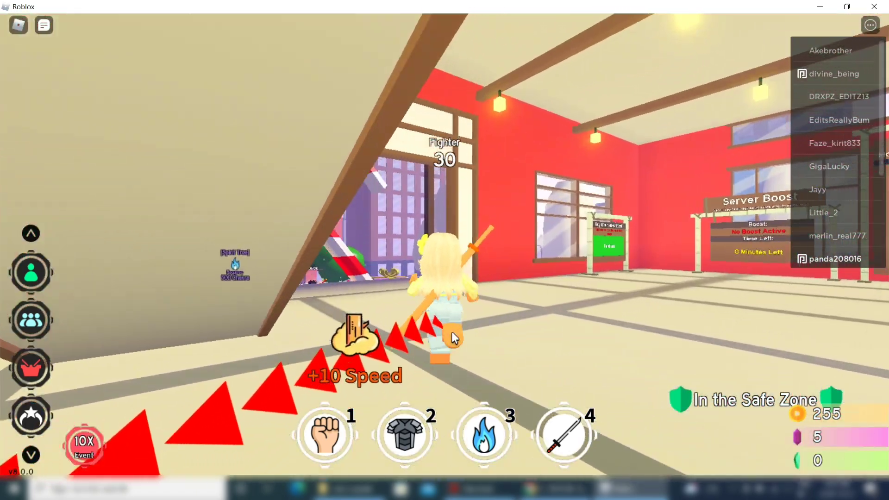
{"action": "key", "text": "Left"}
{"action": "key", "text": "w"}
{"action": "key", "text": "Left"}
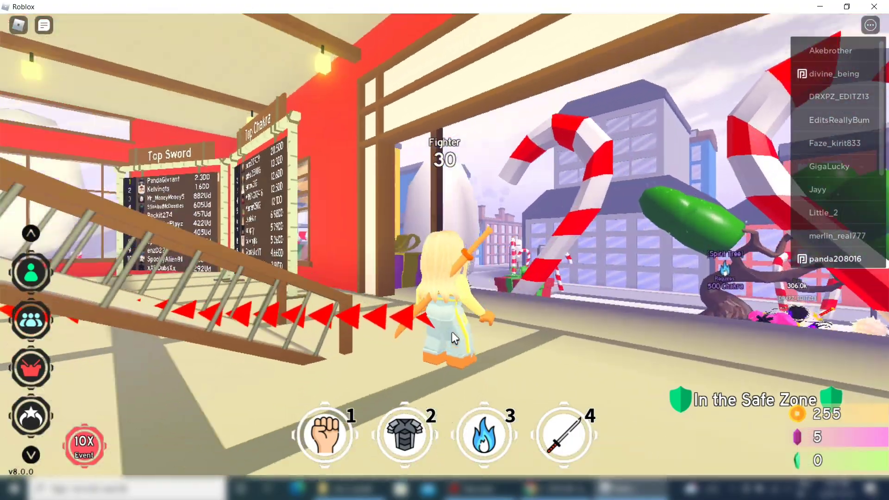
{"action": "key", "text": "Left"}
{"action": "key", "text": "w"}
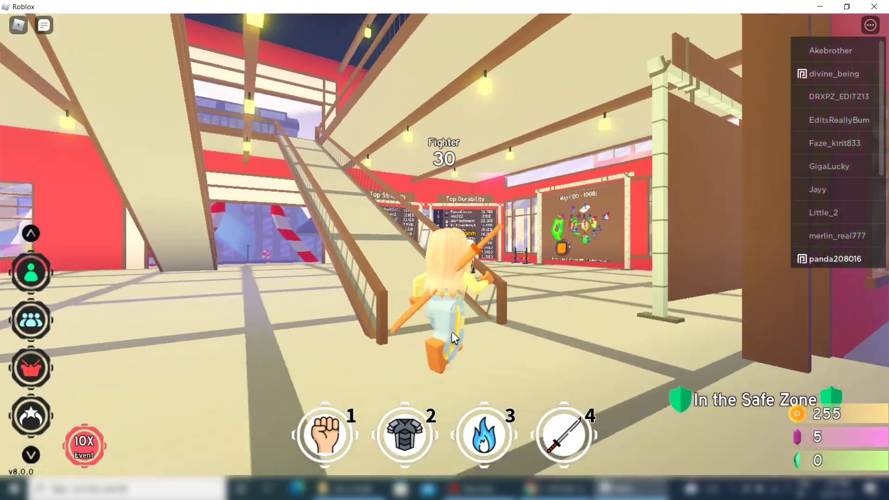
Move the character up the staircase to the building's upper floor.
{"action": "key", "text": "a"}
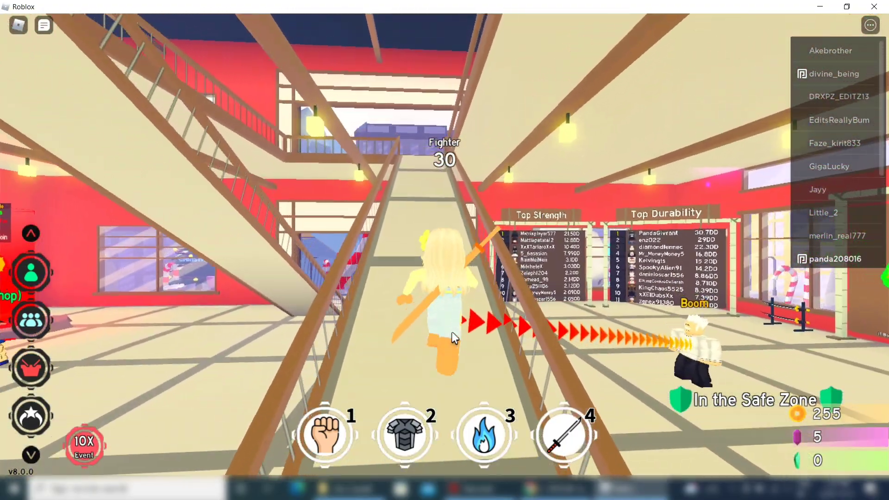
{"action": "key", "text": "w"}
{"action": "key", "text": "Right"}
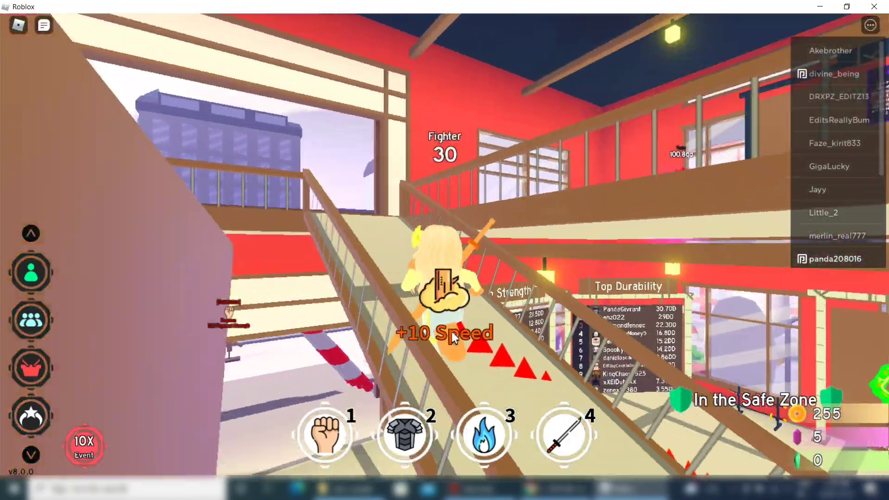
{"action": "key", "text": "Left"}
{"action": "key", "text": "w"}
{"action": "key", "text": "Left"}
{"action": "key", "text": "Right"}
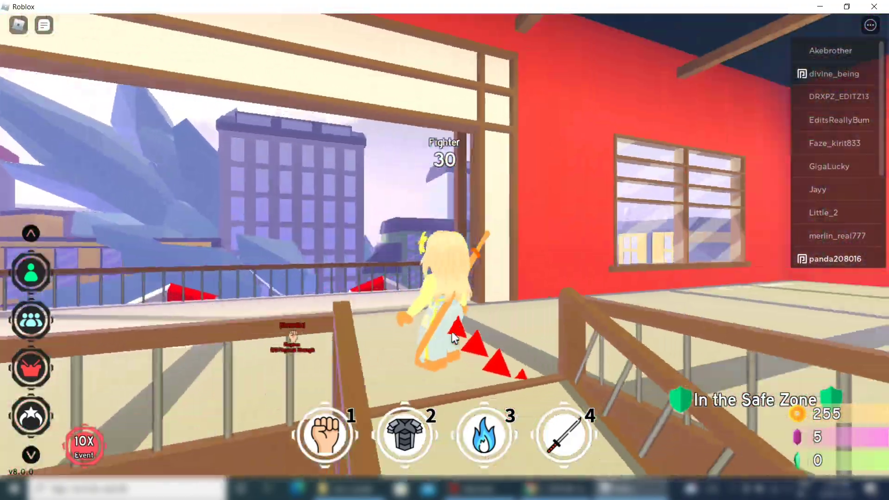
Walk the character around the upper floor to view the champions and the Champion Rarity board.
{"action": "key", "text": "s"}
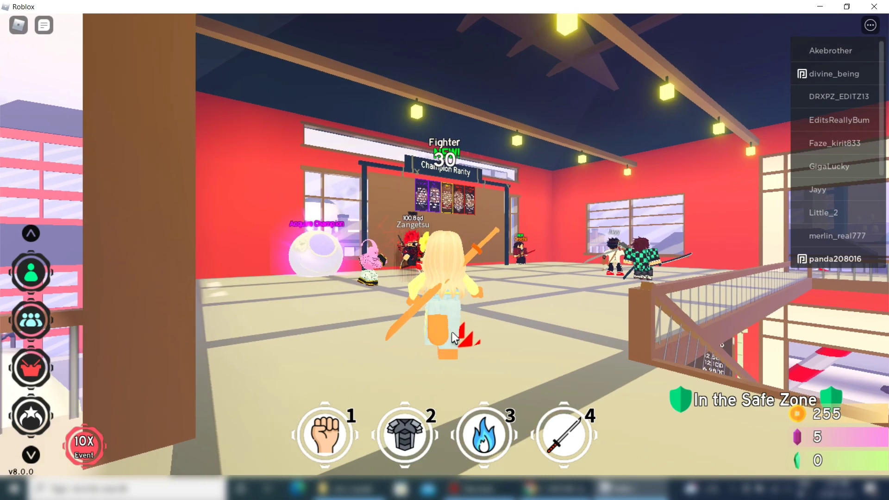
{"action": "key", "text": "Right"}
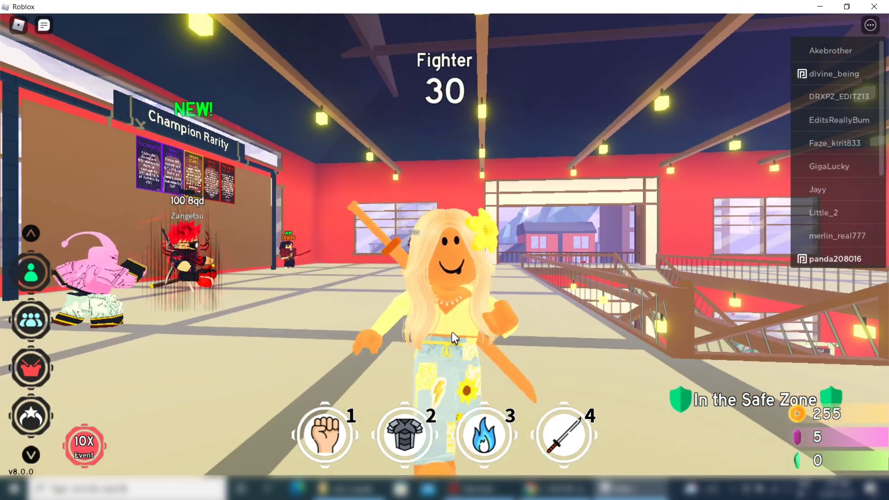
{"action": "key", "text": "w"}
{"action": "key", "text": "w"}
{"action": "key", "text": "Right"}
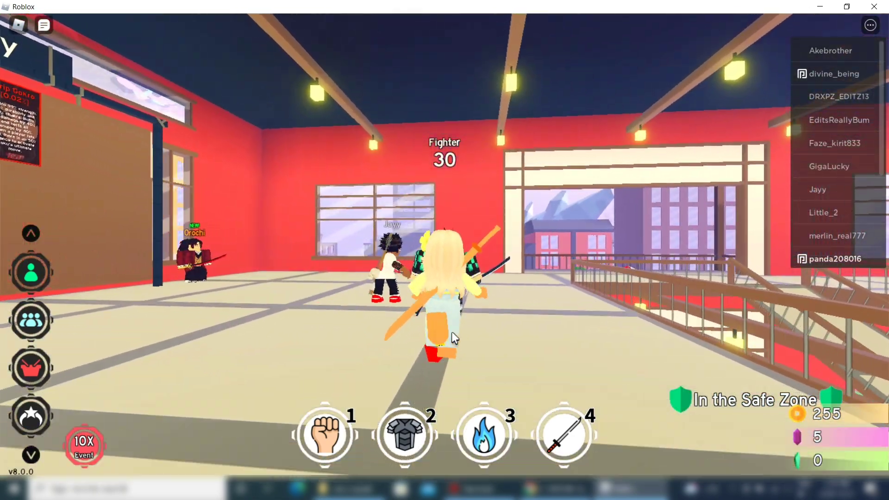
{"action": "key", "text": "w"}
{"action": "key", "text": "Left"}
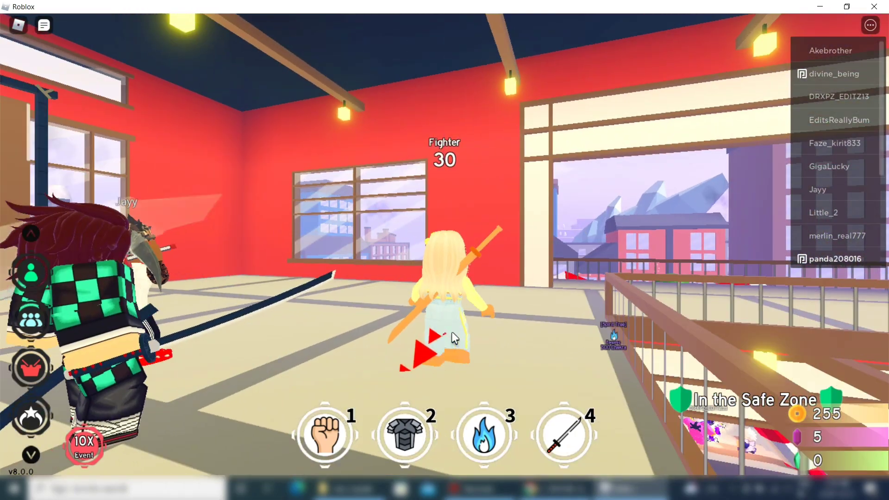
{"action": "key", "text": "s"}
{"action": "key", "text": "Left"}
{"action": "key", "text": "w"}
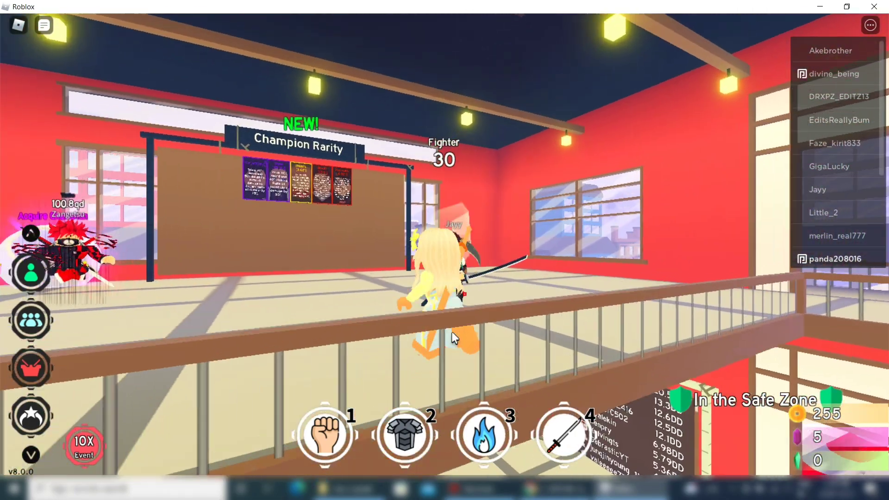
{"action": "key", "text": "s"}
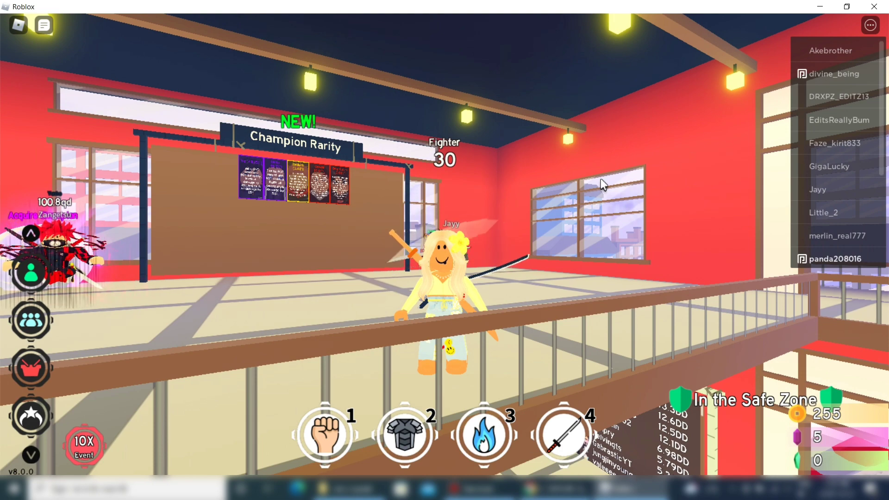
Close the Roblox game and open roshade.com in a new browser tab.
{"action": "left_click", "coordinate": [875, 7]}
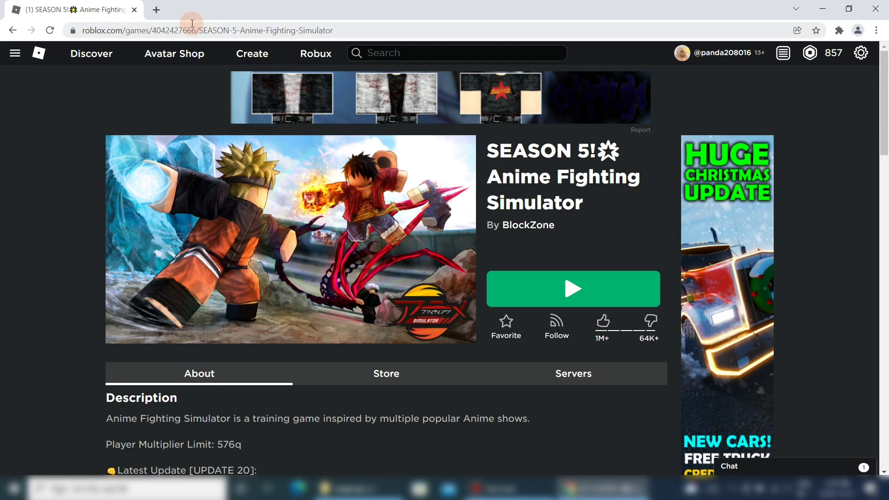
{"action": "left_click", "coordinate": [155, 9]}
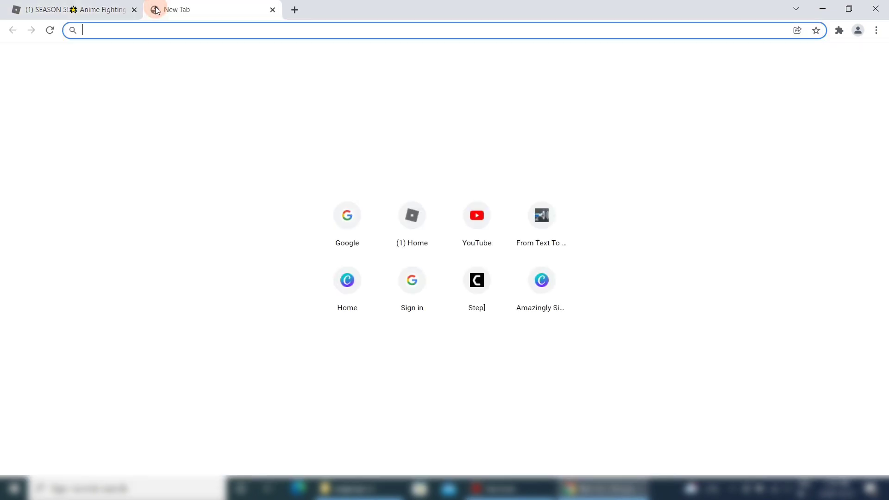
{"action": "type", "text": "https://"}
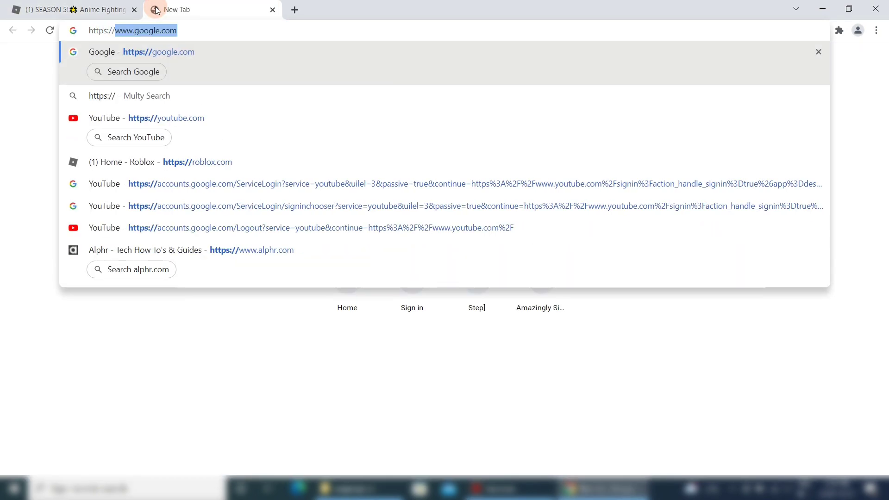
{"action": "type", "text": "roshade.co"}
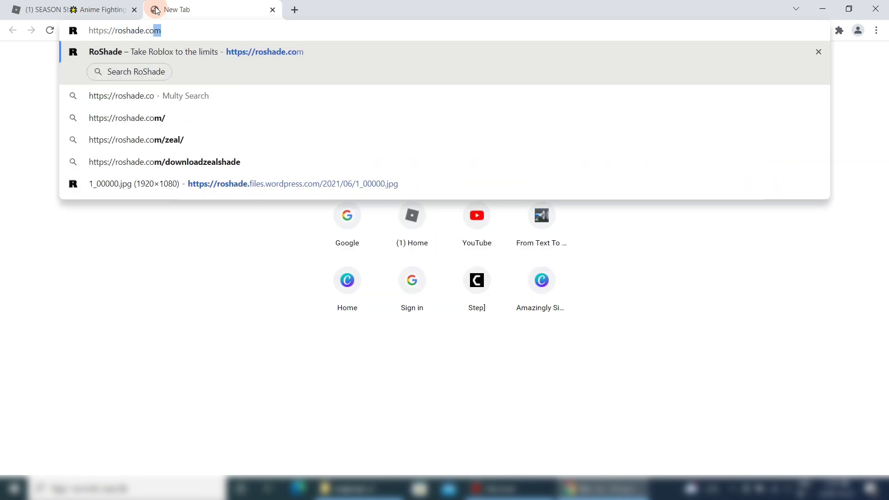
{"action": "key", "text": "Return"}
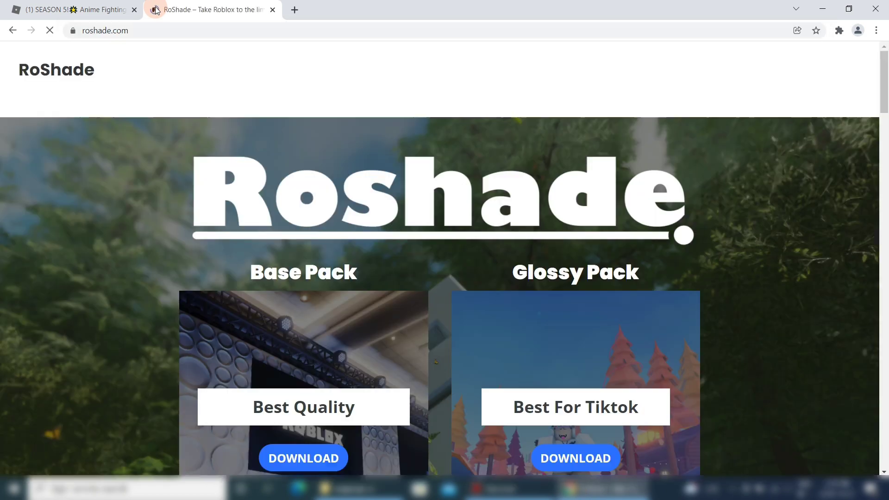
Download the Roshade Base Pack labelled Best Quality, skipping the advertisement page.
{"action": "scroll", "coordinate": [277, 115], "scroll_direction": "down", "scroll_amount": 1}
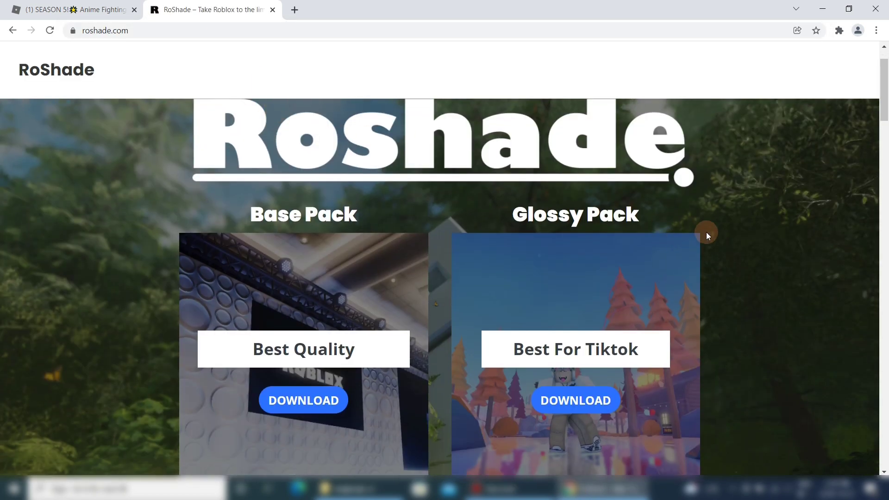
{"action": "scroll", "coordinate": [704, 225], "scroll_direction": "down", "scroll_amount": 3}
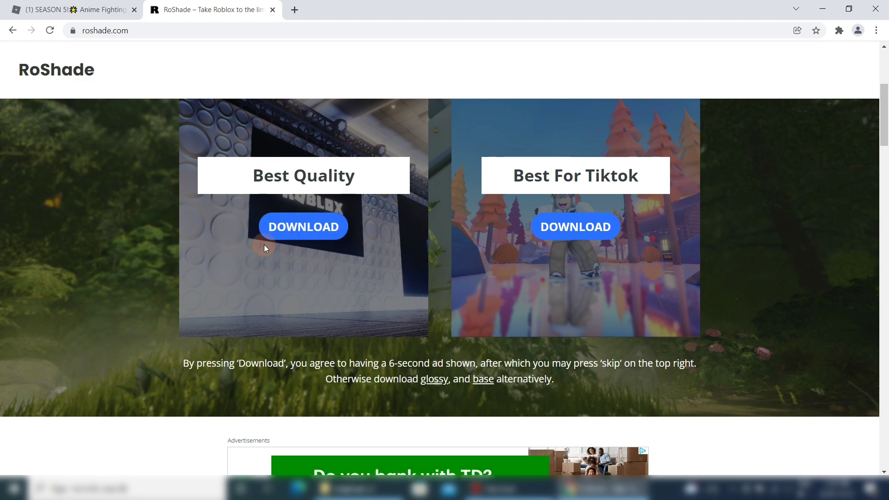
{"action": "left_click", "coordinate": [288, 232]}
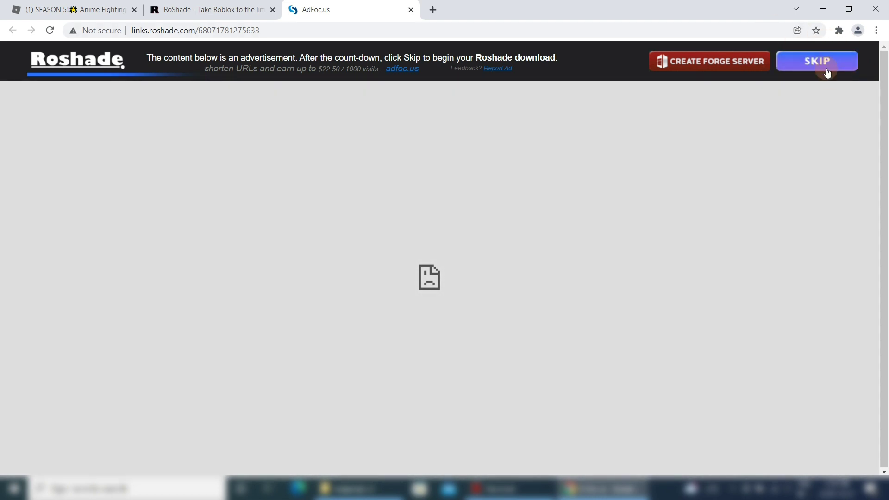
{"action": "left_click", "coordinate": [828, 73]}
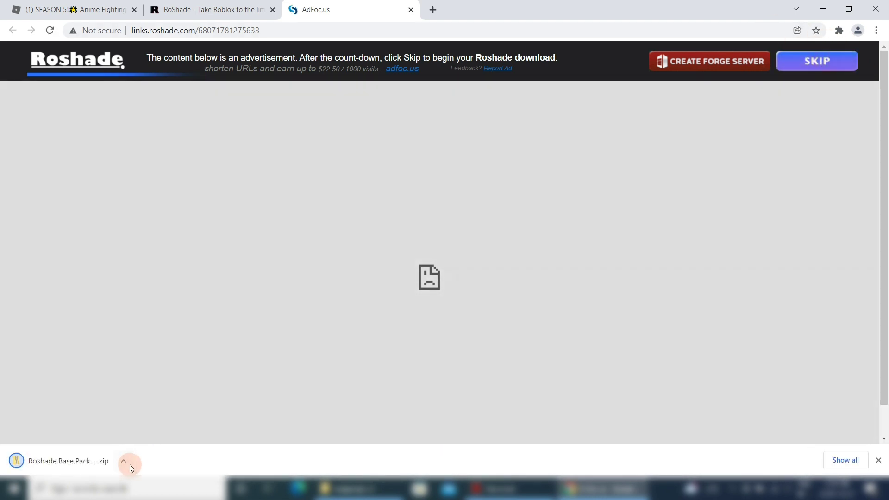
Show the downloaded Roshade Base Pack zip in its folder and extract all of its contents.
{"action": "left_click", "coordinate": [126, 464]}
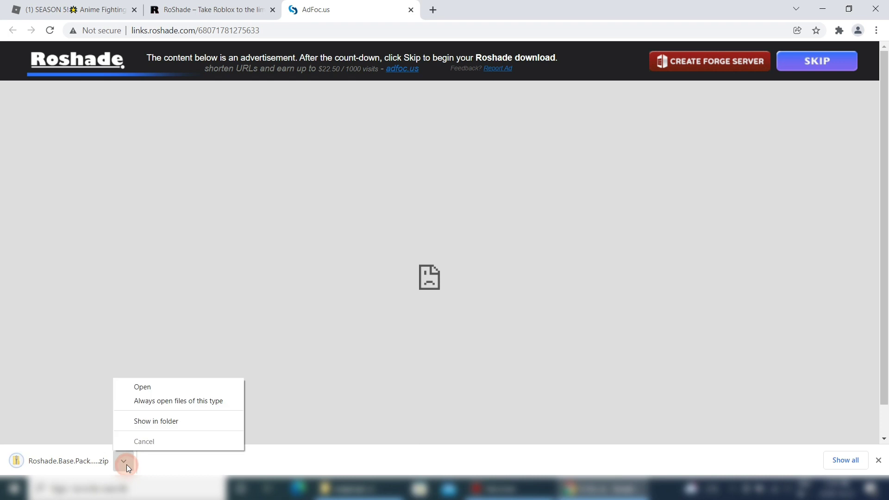
{"action": "left_click", "coordinate": [153, 422]}
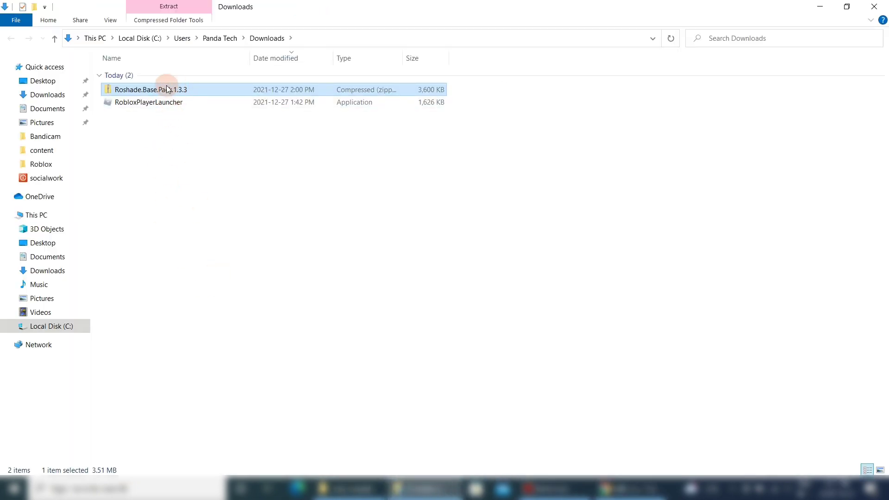
{"action": "right_click", "coordinate": [165, 89]}
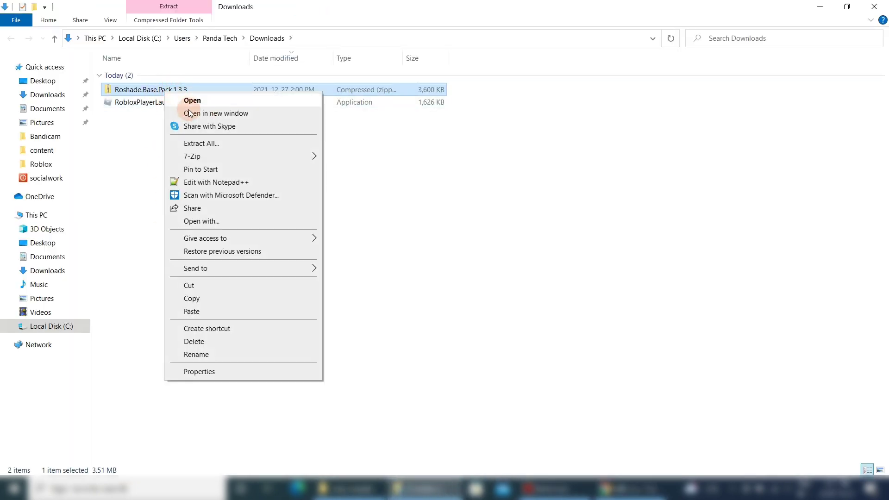
{"action": "mouse_move", "coordinate": [275, 145]}
{"action": "left_click", "coordinate": [376, 210]}
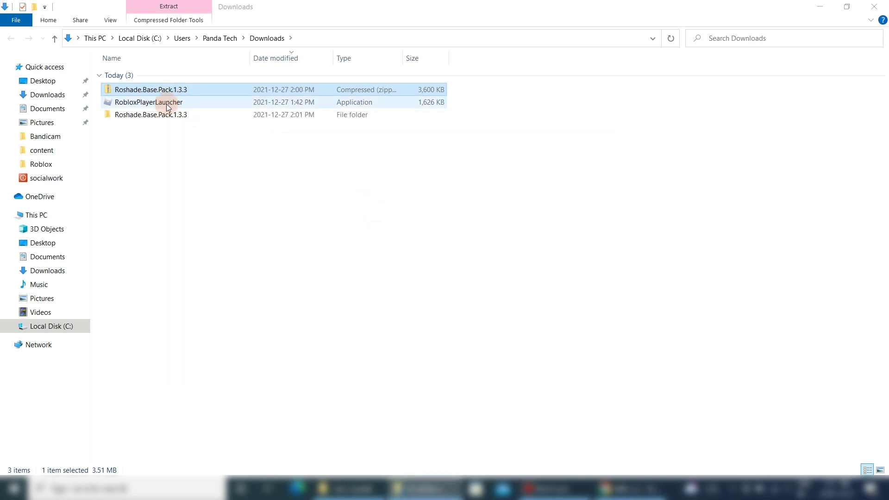
Open the extracted Roshade.Base.Pack.1.3.3 folder and run the Roshade Base Setup application.
{"action": "left_click", "coordinate": [171, 89]}
{"action": "double_click", "coordinate": [175, 115]}
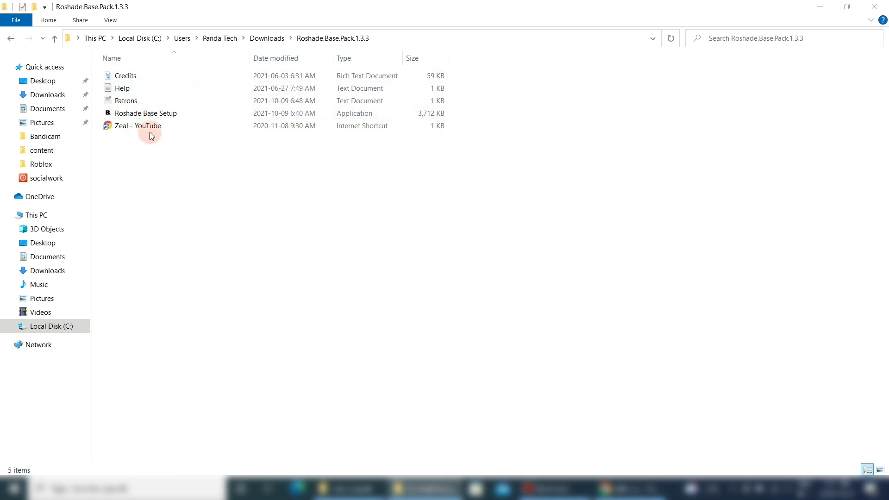
{"action": "left_click", "coordinate": [149, 114]}
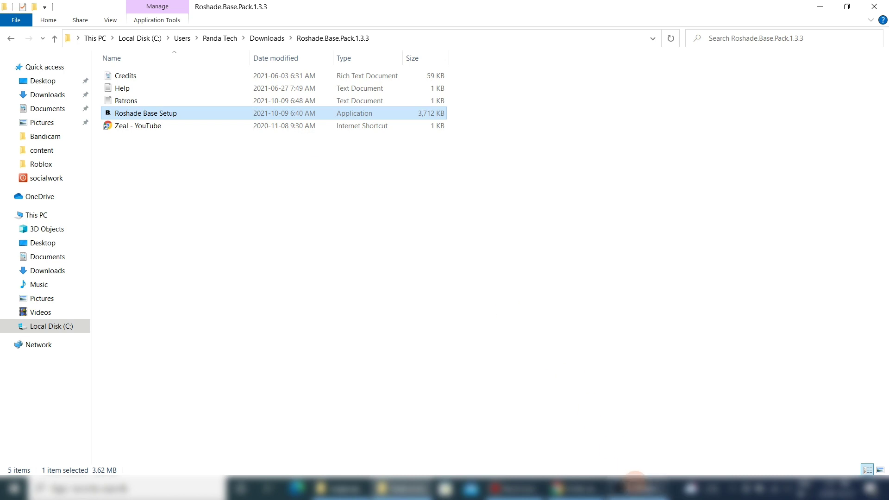
{"action": "left_click", "coordinate": [635, 484]}
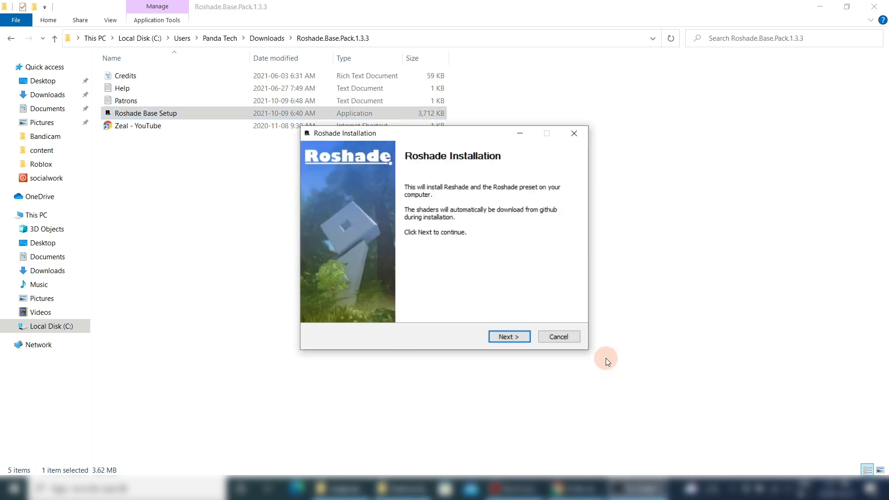
Continue past the installer's welcome page and accept the Roshade license agreement.
{"action": "left_click", "coordinate": [511, 338]}
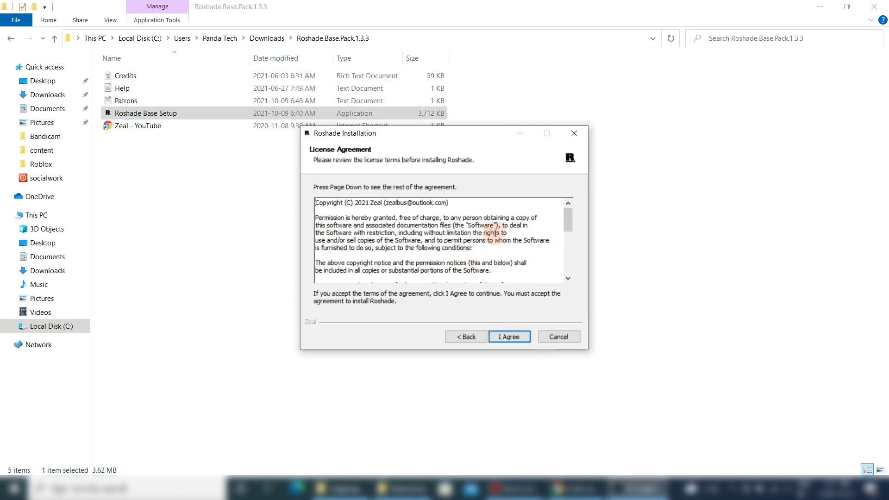
{"action": "left_click_drag", "start_coordinate": [567, 217], "coordinate": [573, 262]}
{"action": "left_click", "coordinate": [512, 335]}
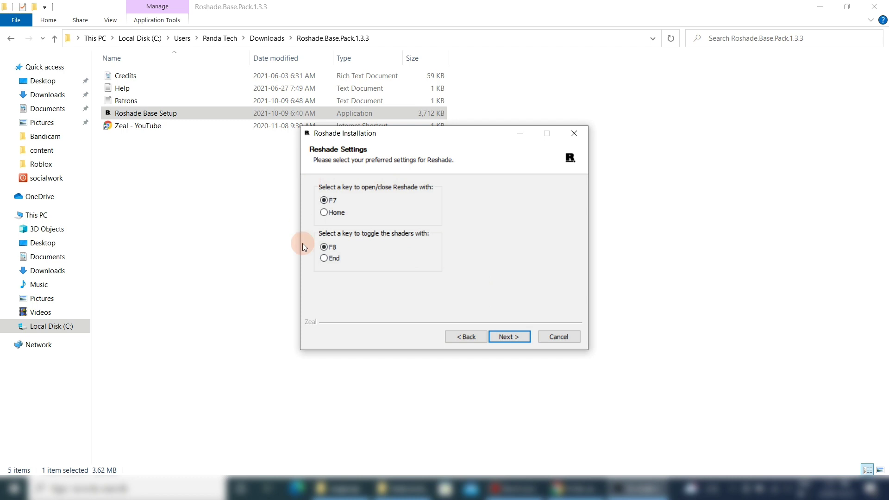
Set Home as the key to open and close Reshade, and install the full set of base and weather presets.
{"action": "left_click_drag", "start_coordinate": [470, 138], "coordinate": [524, 151]}
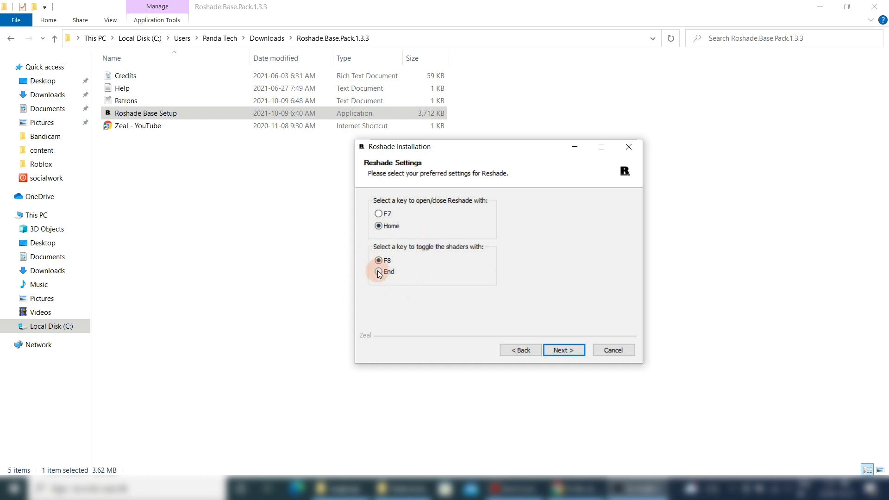
{"action": "left_click", "coordinate": [550, 351]}
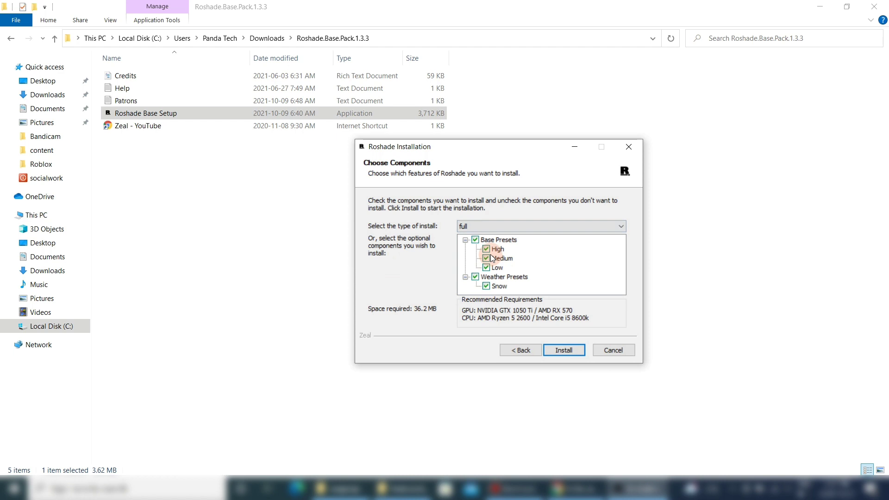
{"action": "left_click", "coordinate": [559, 348]}
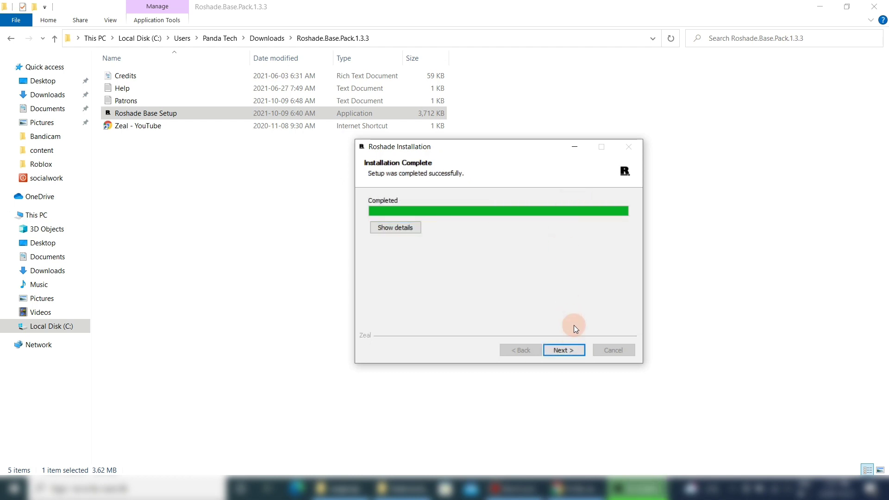
Continue past the completed installation page and finish the Roshade setup without subscribing to Zeal.
{"action": "left_click", "coordinate": [569, 350]}
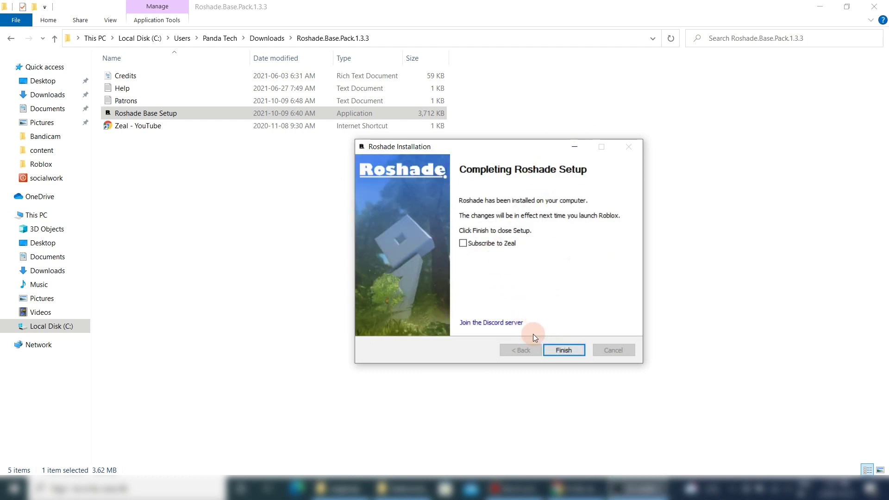
{"action": "left_click", "coordinate": [564, 350]}
{"action": "left_click", "coordinate": [507, 307]}
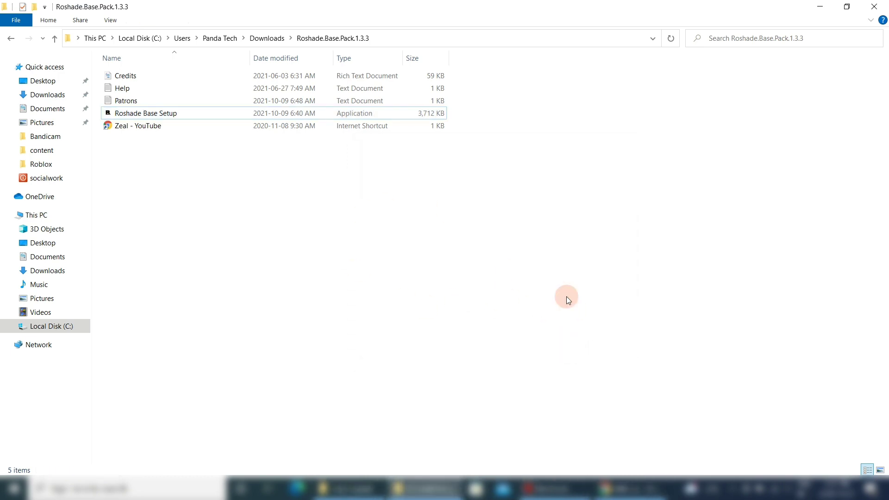
Switch to Chrome and launch Anime Fighting Simulator from its Roblox game page.
{"action": "left_click", "coordinate": [606, 489]}
{"action": "left_click", "coordinate": [235, 14]}
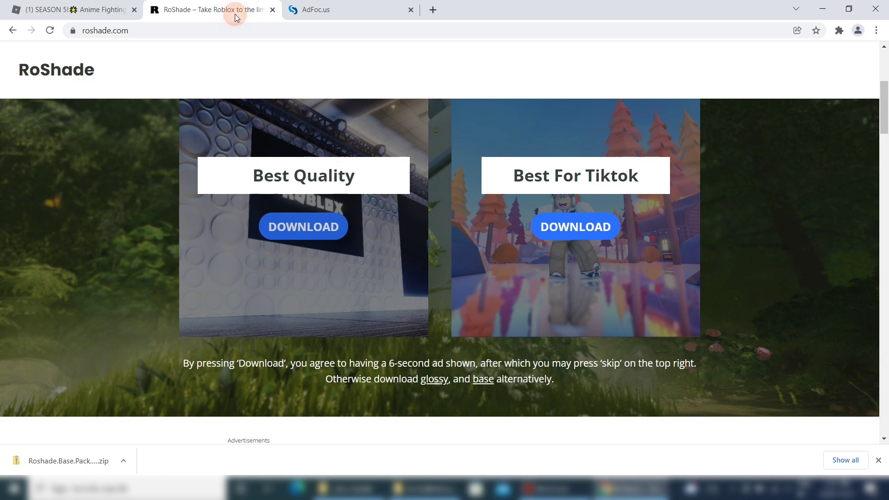
{"action": "left_click", "coordinate": [95, 9]}
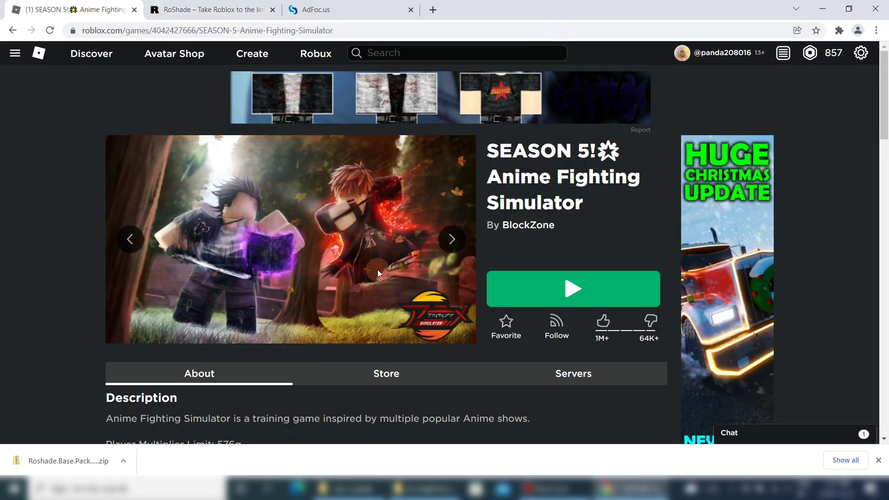
{"action": "left_click", "coordinate": [573, 287]}
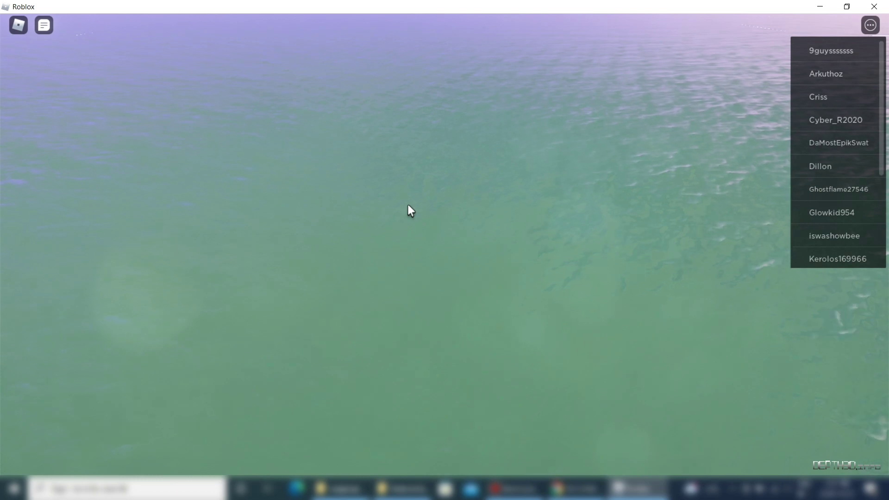
Hide the leaderboard player list and start playing Anime Fighting Simulator from its title screen.
{"action": "left_click", "coordinate": [870, 25]}
{"action": "left_click", "coordinate": [582, 228]}
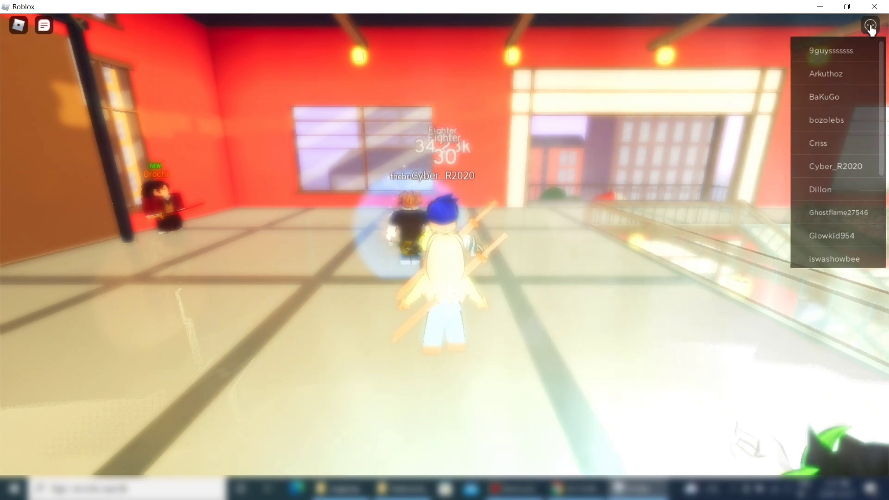
{"action": "left_click", "coordinate": [870, 26]}
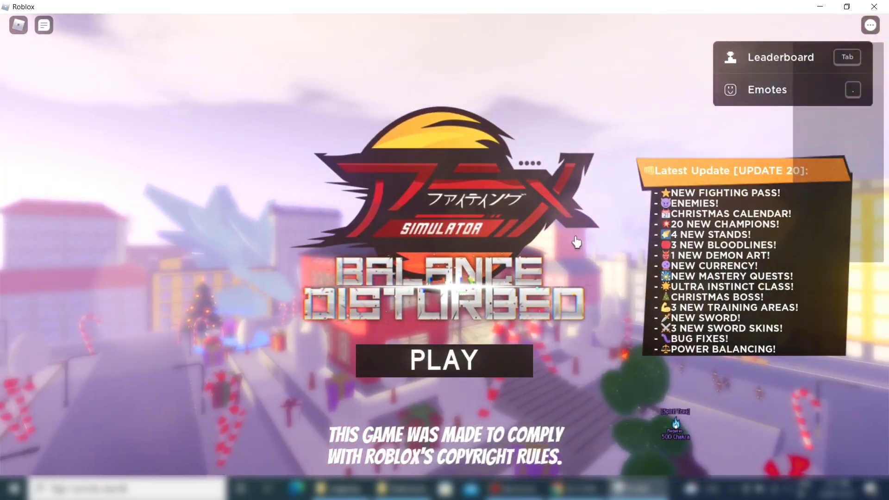
{"action": "left_click", "coordinate": [576, 241]}
{"action": "left_click", "coordinate": [454, 369]}
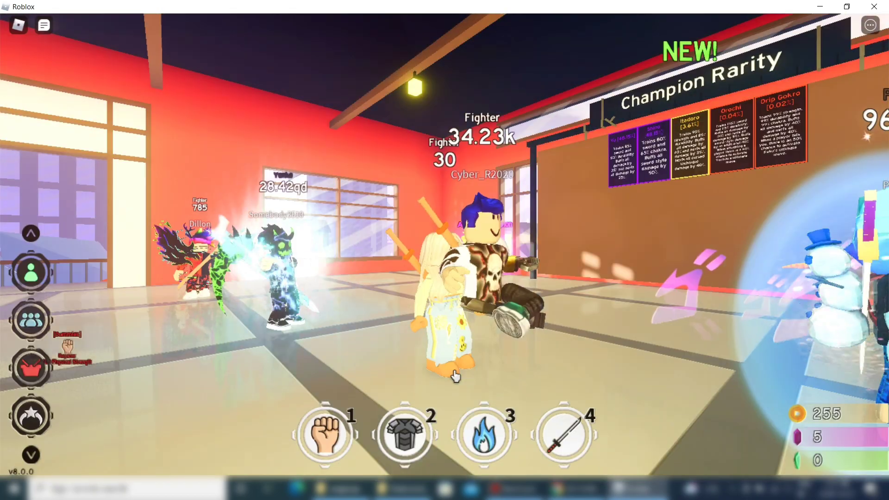
Move the character around the room and turn the camera to inspect the game's shaded graphics.
{"action": "key", "text": "w"}
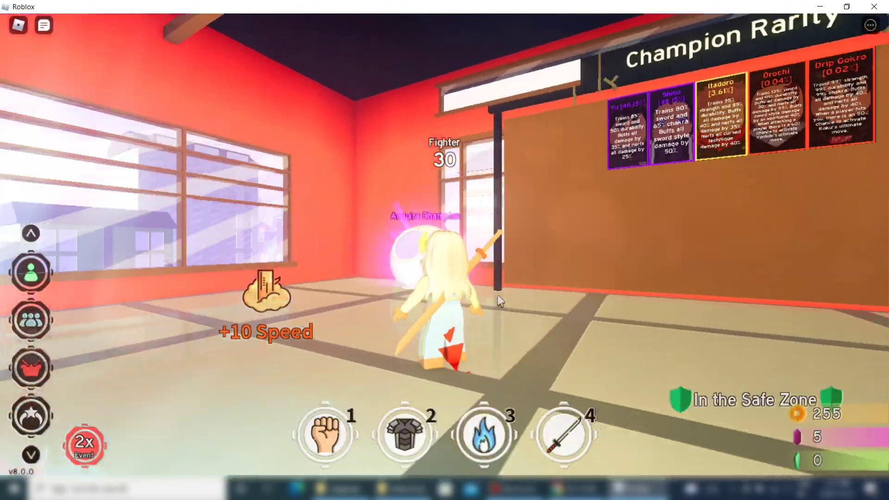
{"action": "key", "text": "d"}
{"action": "key", "text": "Right"}
{"action": "key", "text": "s"}
Open the Reshade overlay in the game and enable the RadiantGI shader in the Roshade Medium preset.
{"action": "mouse_move", "coordinate": [8, 95]}
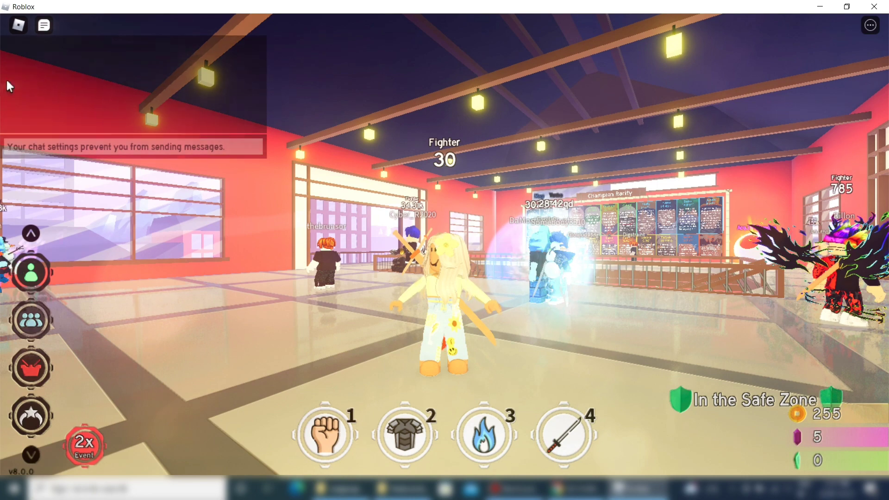
{"action": "key", "text": "Home"}
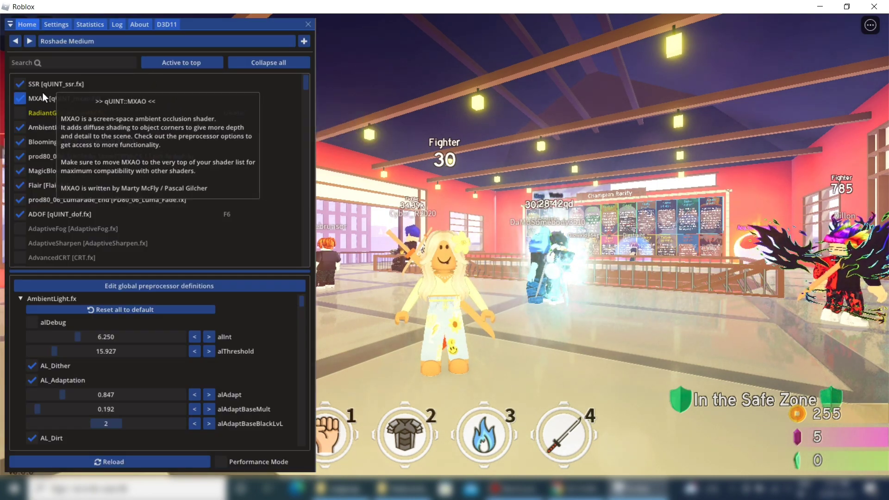
{"action": "mouse_move", "coordinate": [58, 89]}
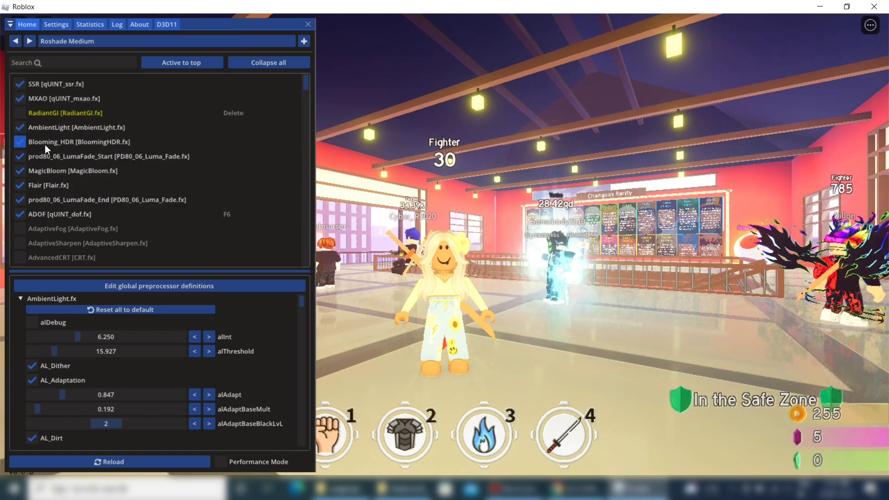
{"action": "left_click", "coordinate": [20, 114]}
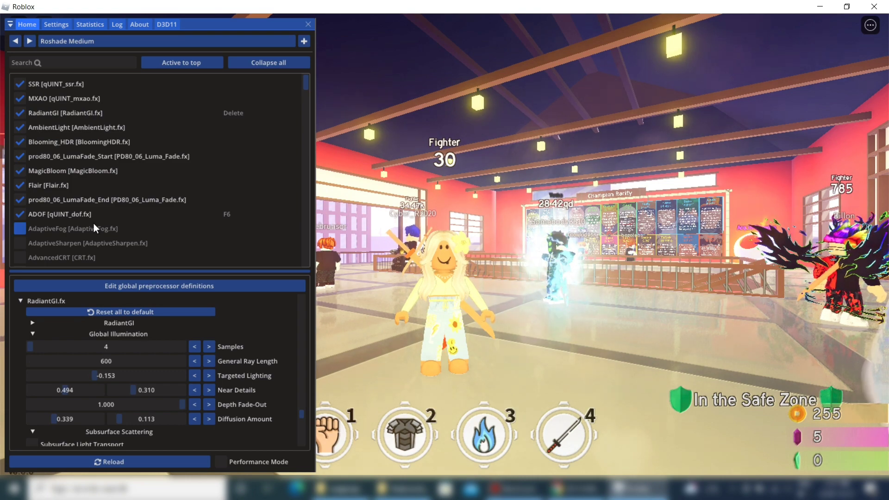
Disable every active shader in the Roshade Medium preset one by one, from ADOF up to SSR.
{"action": "left_click", "coordinate": [72, 215]}
{"action": "left_click", "coordinate": [73, 214]}
{"action": "left_click", "coordinate": [76, 201]}
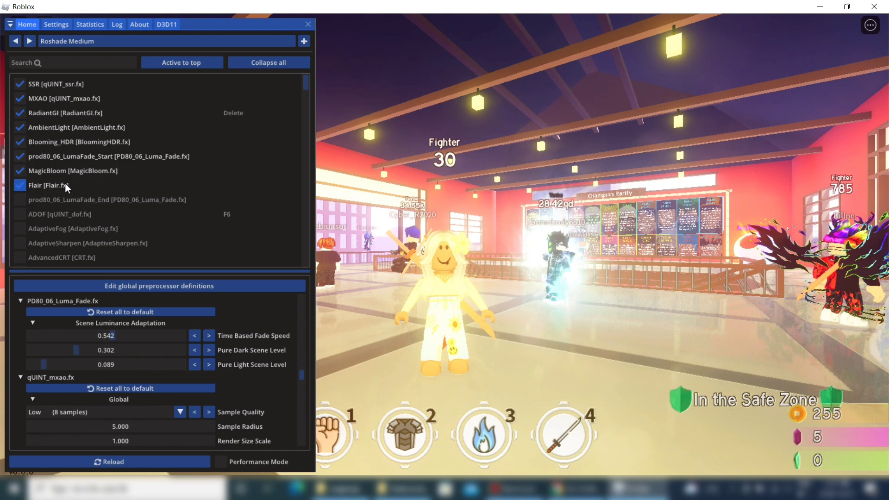
{"action": "left_click", "coordinate": [69, 184]}
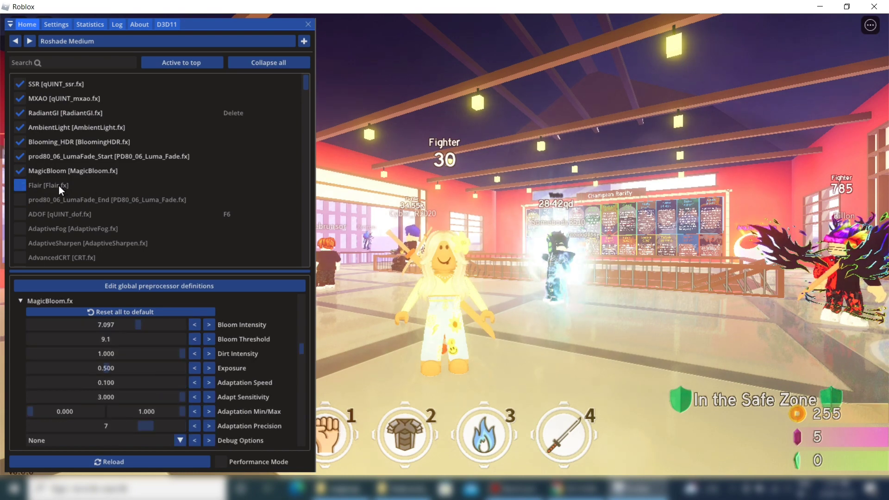
{"action": "left_click", "coordinate": [99, 171]}
{"action": "left_click", "coordinate": [175, 156]}
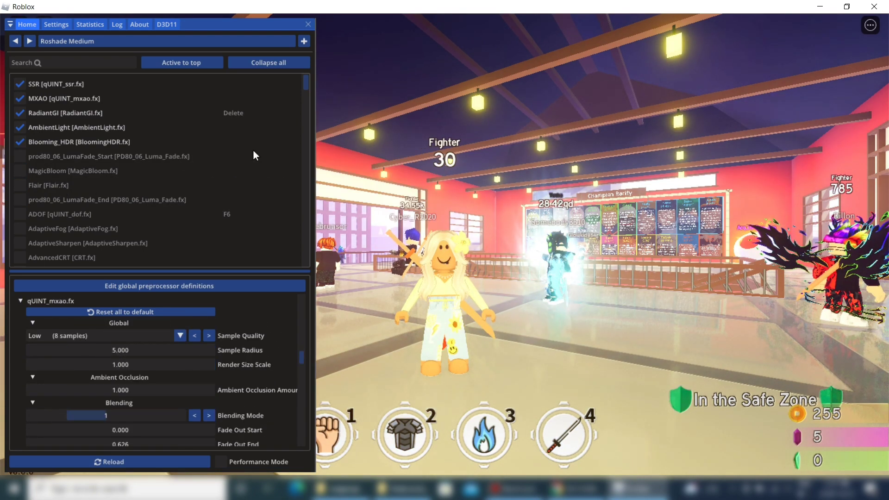
{"action": "left_click", "coordinate": [120, 140]}
{"action": "left_click", "coordinate": [116, 128]}
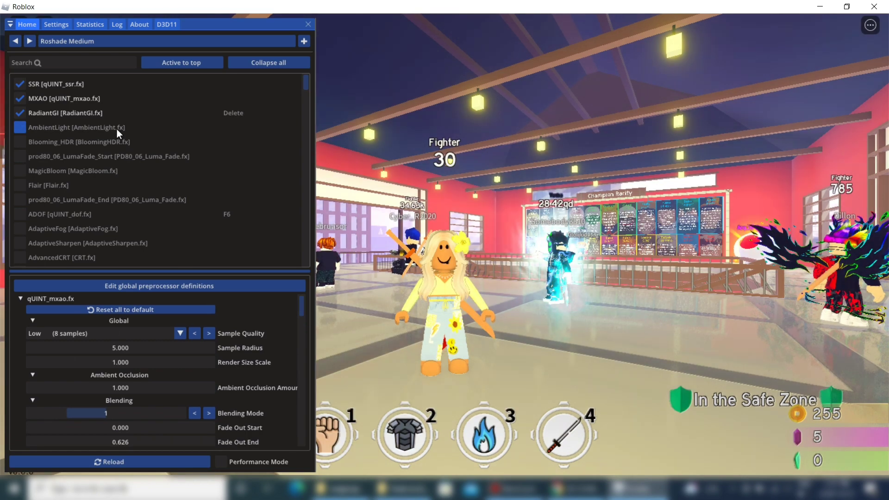
{"action": "left_click", "coordinate": [82, 113]}
{"action": "left_click", "coordinate": [80, 99]}
{"action": "left_click", "coordinate": [67, 83]}
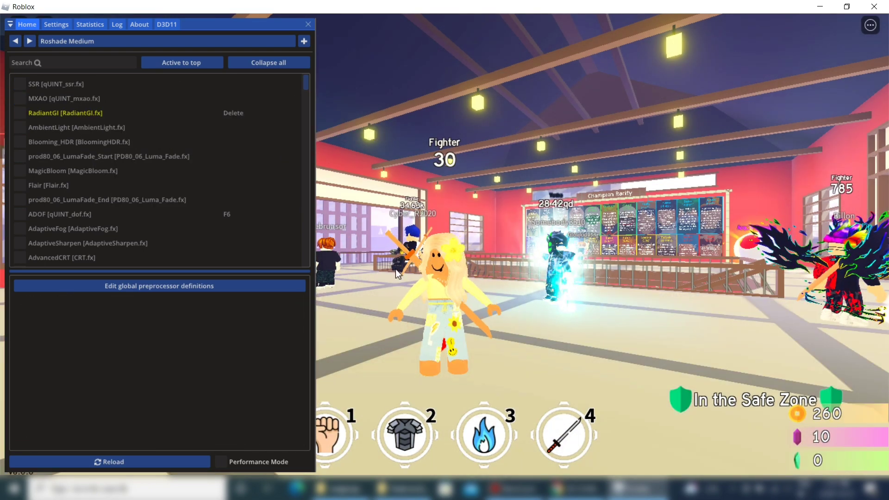
Enable the preset's shaders again one by one, from SSR and MXAO down through MagicBloom and Flair.
{"action": "left_click", "coordinate": [20, 84]}
{"action": "left_click", "coordinate": [77, 111]}
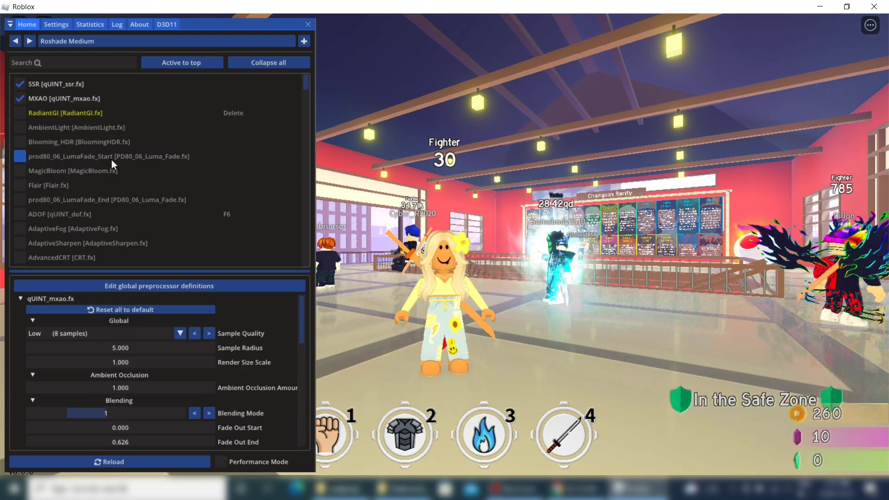
{"action": "left_click", "coordinate": [71, 126]}
{"action": "left_click", "coordinate": [75, 140]}
{"action": "left_click", "coordinate": [86, 157]}
{"action": "left_click", "coordinate": [92, 171]}
{"action": "left_click", "coordinate": [68, 185]}
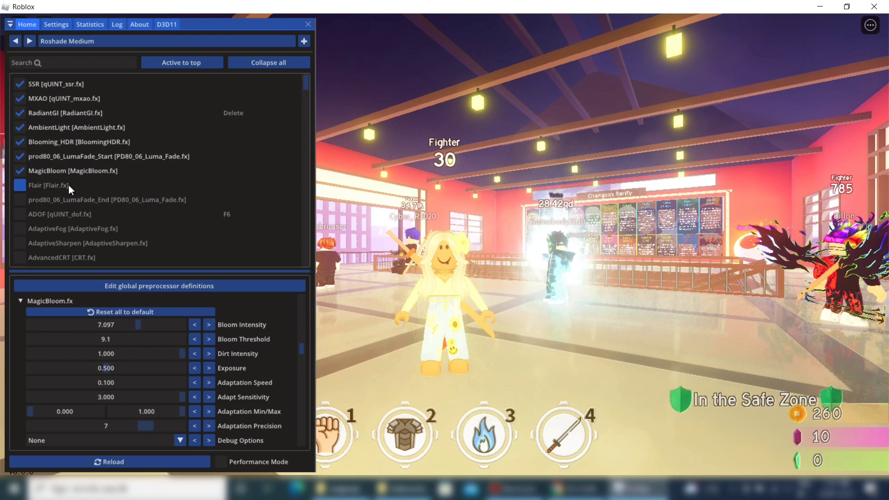